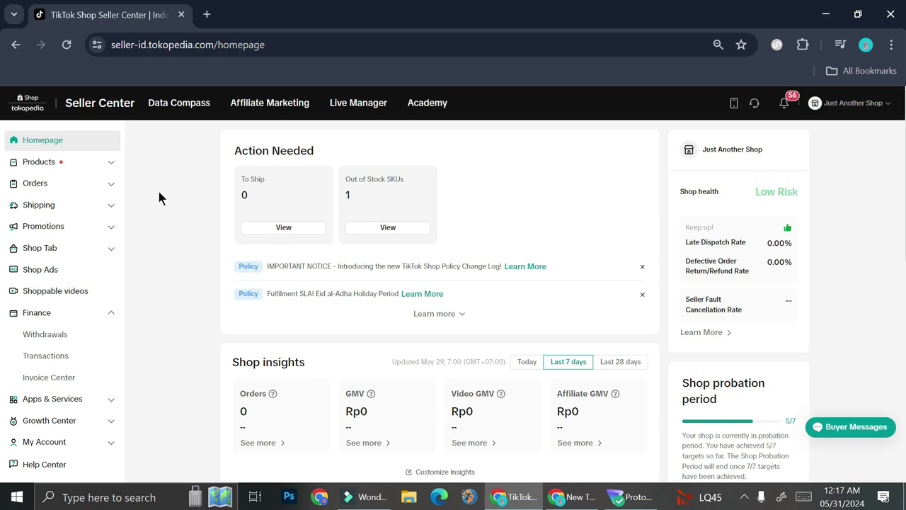
# Open the Manage Products page and look through the shop's product list
pyautogui.click(99, 162)
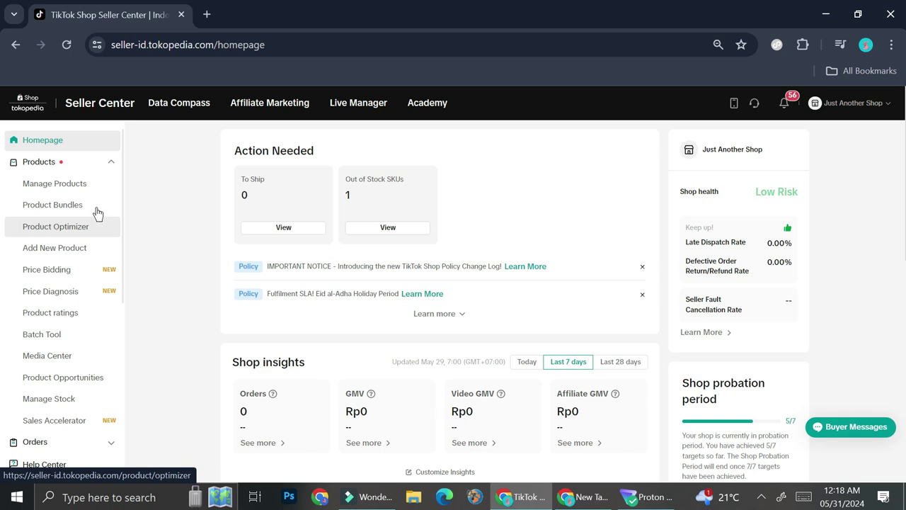
pyautogui.click(85, 185)
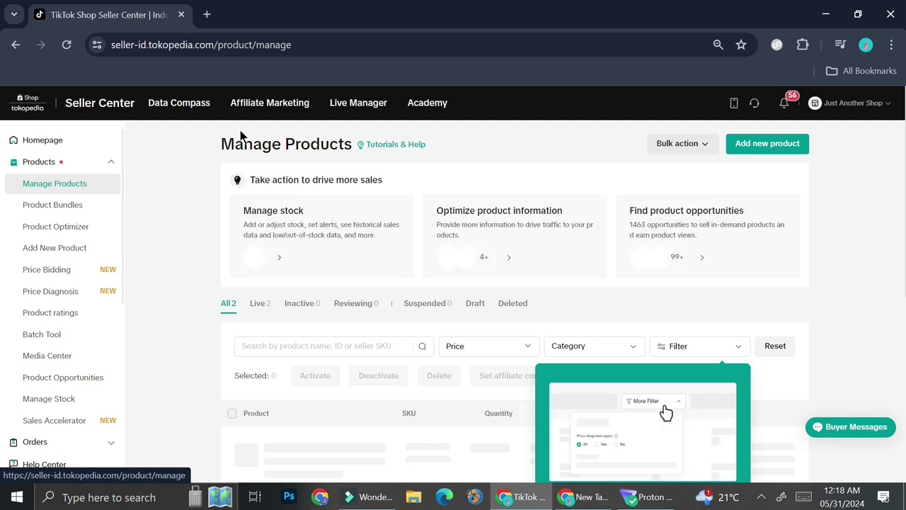
pyautogui.scroll(-3, 473, 371)
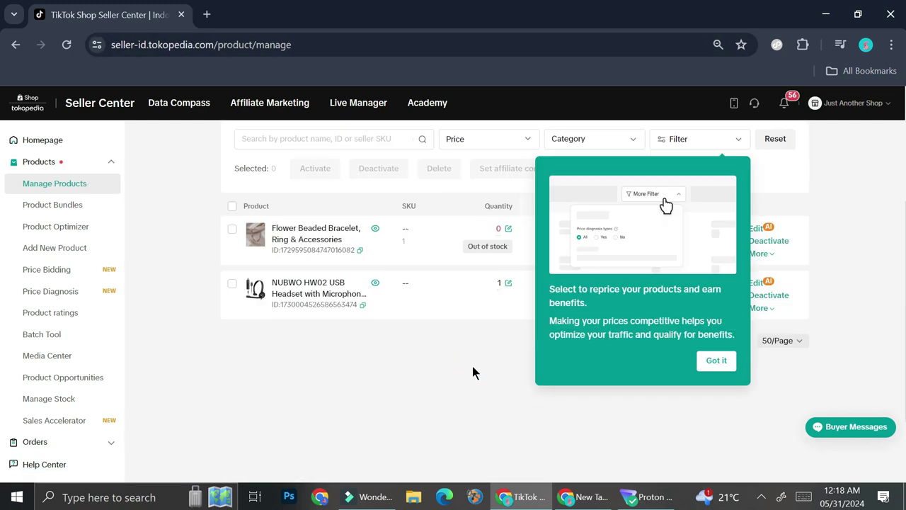
pyautogui.scroll(1, 386, 354)
pyautogui.scroll(2, 393, 349)
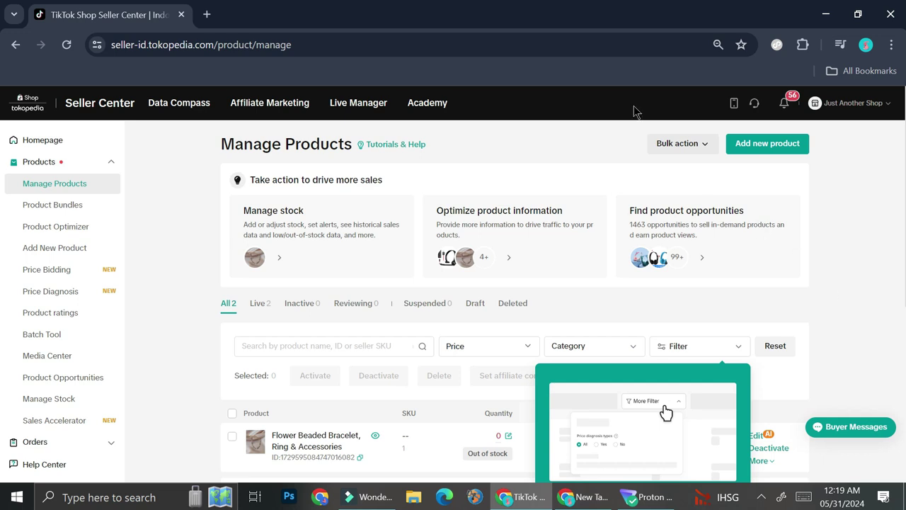
# Open the Affiliate Center, examine its recommended creators and affiliate guide, and close it to return to product management
pyautogui.click(303, 108)
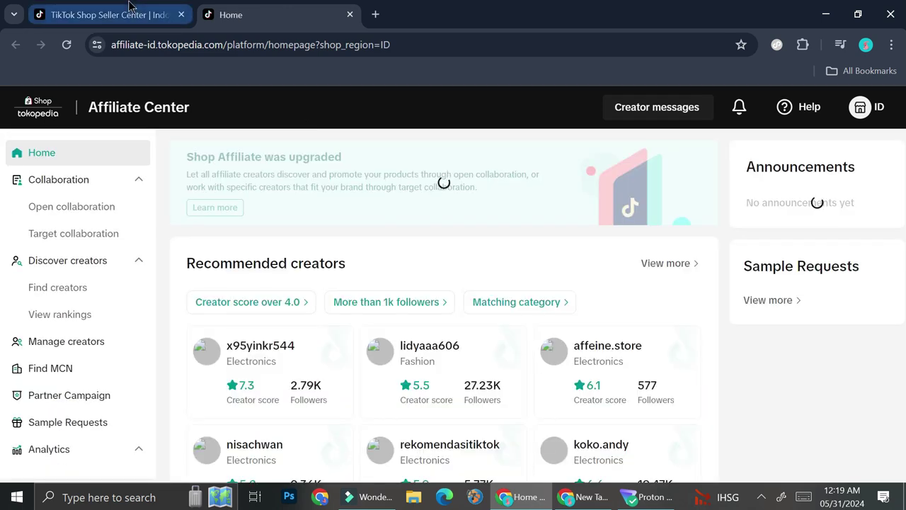
pyautogui.click(106, 14)
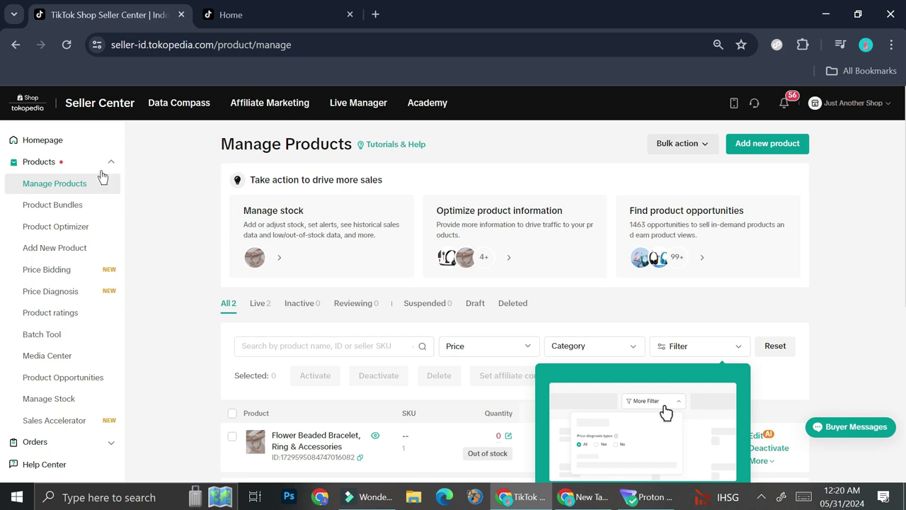
pyautogui.scroll(-2, 290, 235)
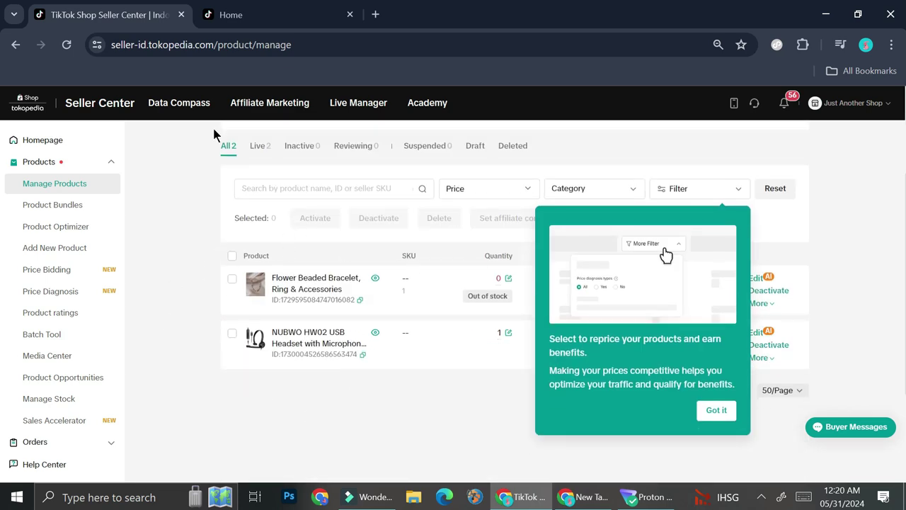
pyautogui.click(286, 14)
pyautogui.scroll(-3, 393, 254)
pyautogui.scroll(2, 394, 255)
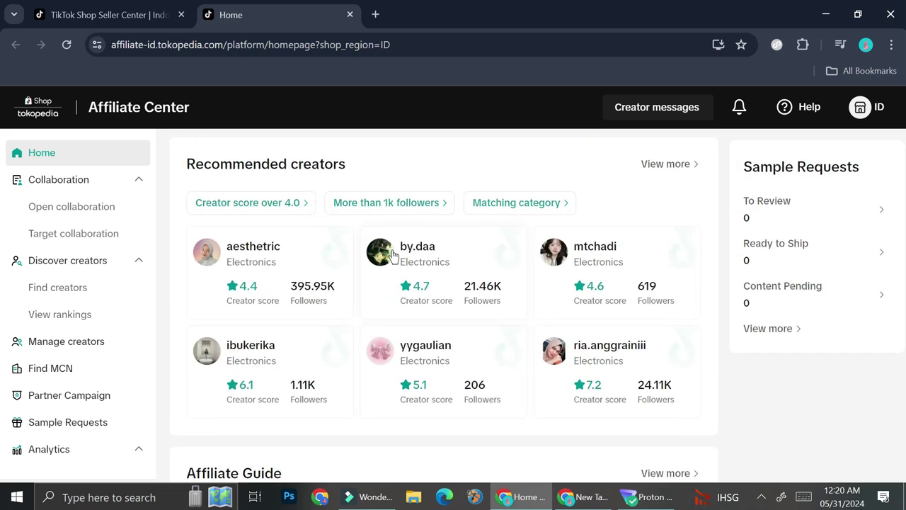
pyautogui.scroll(-2, 455, 188)
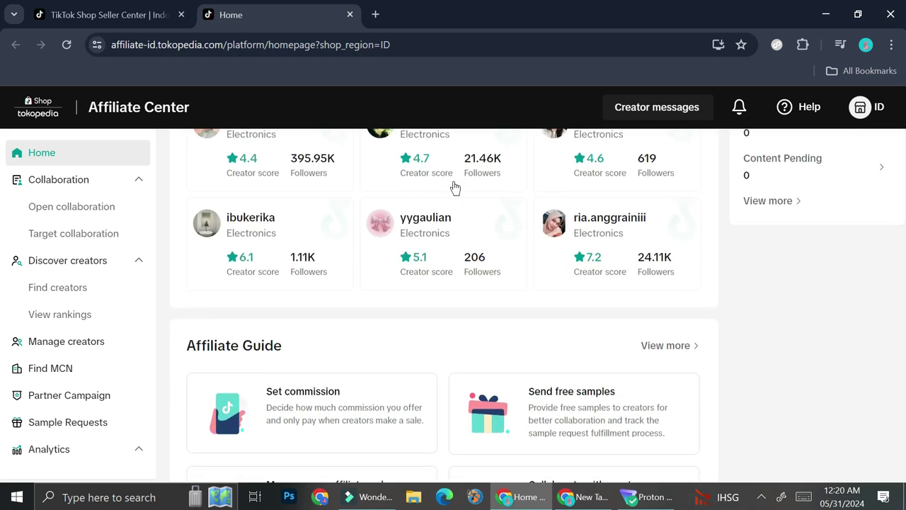
pyautogui.scroll(-1, 455, 187)
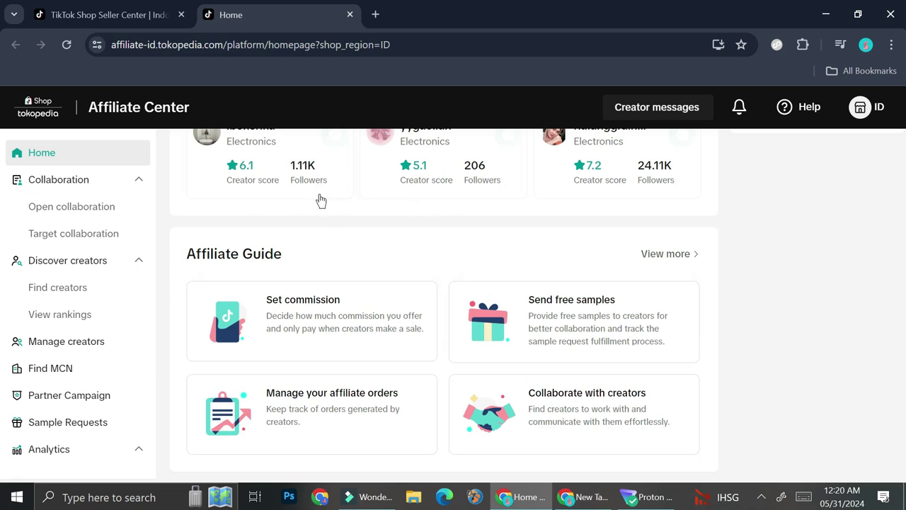
pyautogui.scroll(1, 321, 200)
pyautogui.scroll(-1, 321, 201)
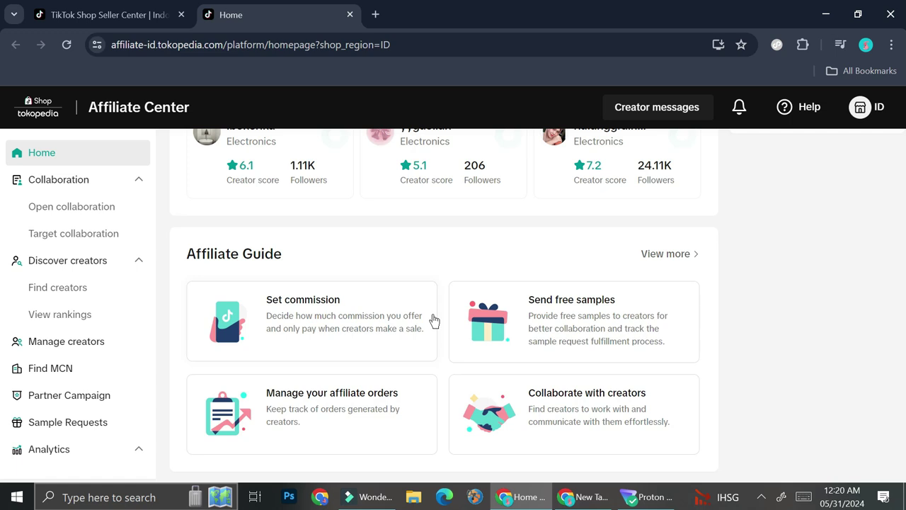
pyautogui.click(349, 14)
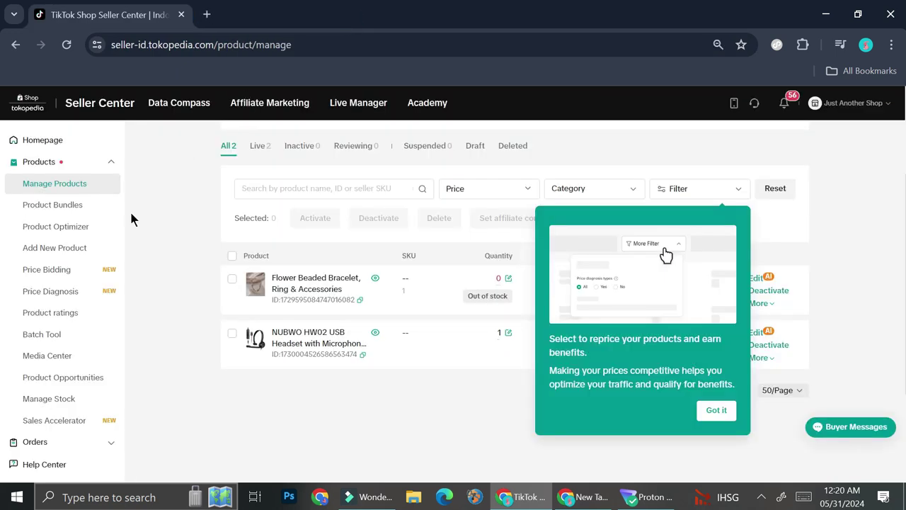
# Return to the shop homepage, glance over its overview, and open the Withdrawals page under Finance
pyautogui.click(59, 139)
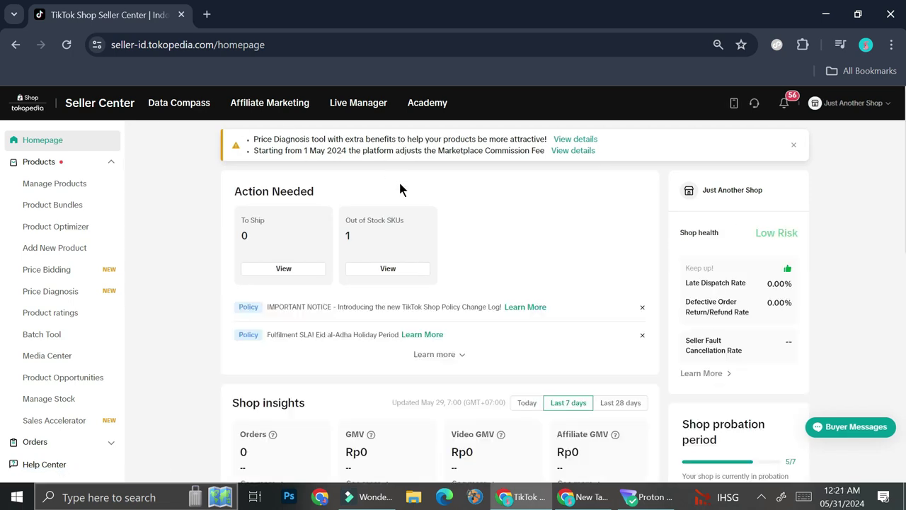
pyautogui.scroll(-2, 494, 347)
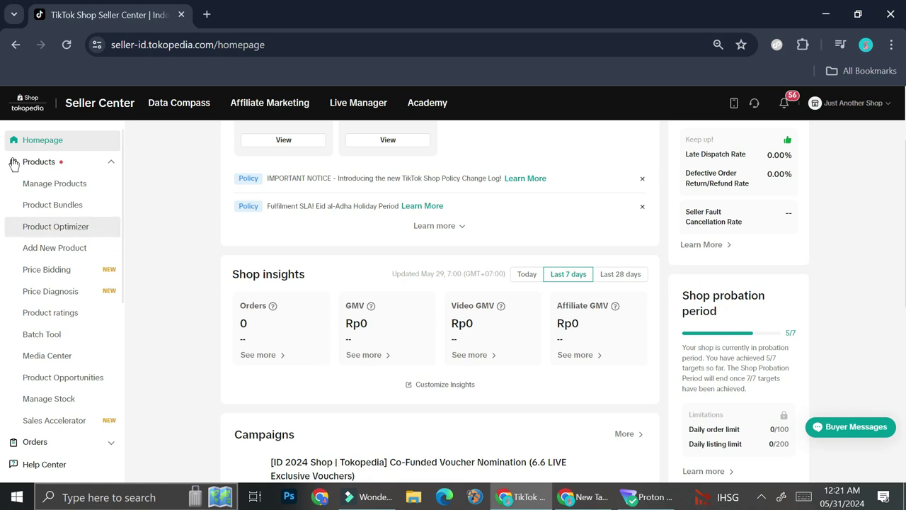
pyautogui.click(82, 166)
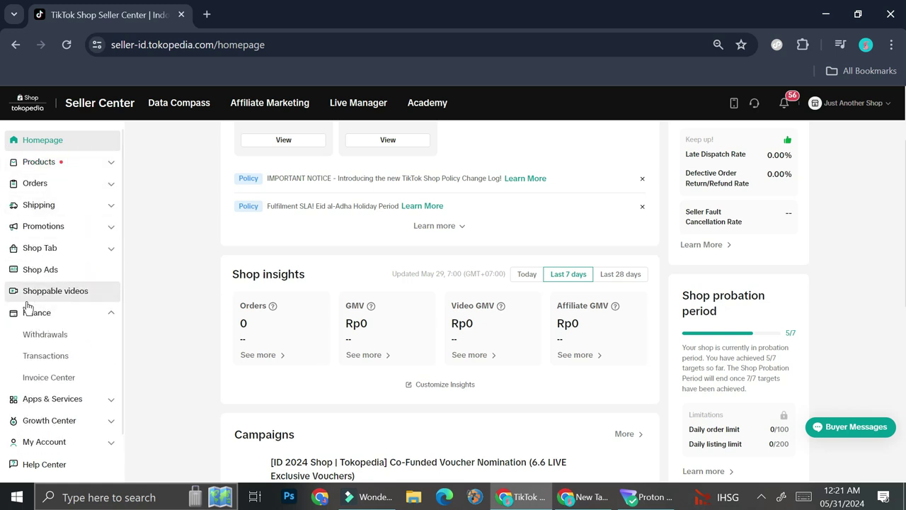
pyautogui.click(50, 343)
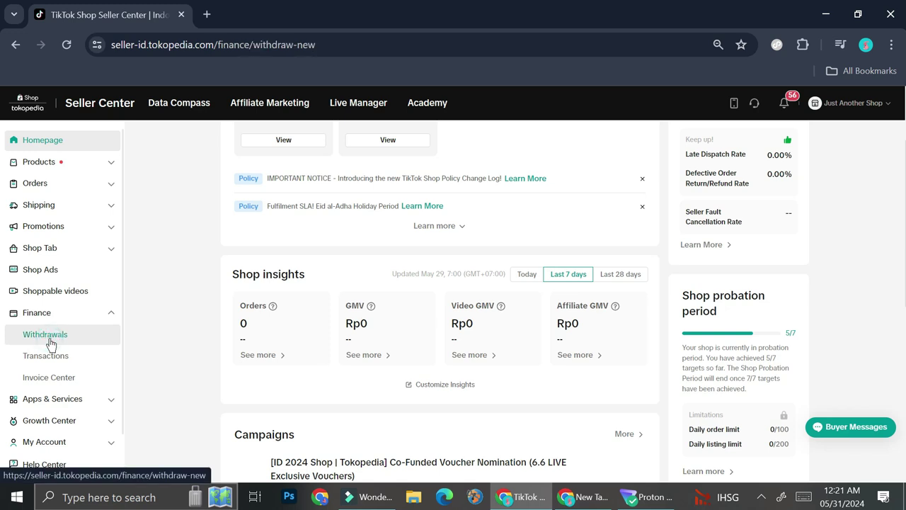
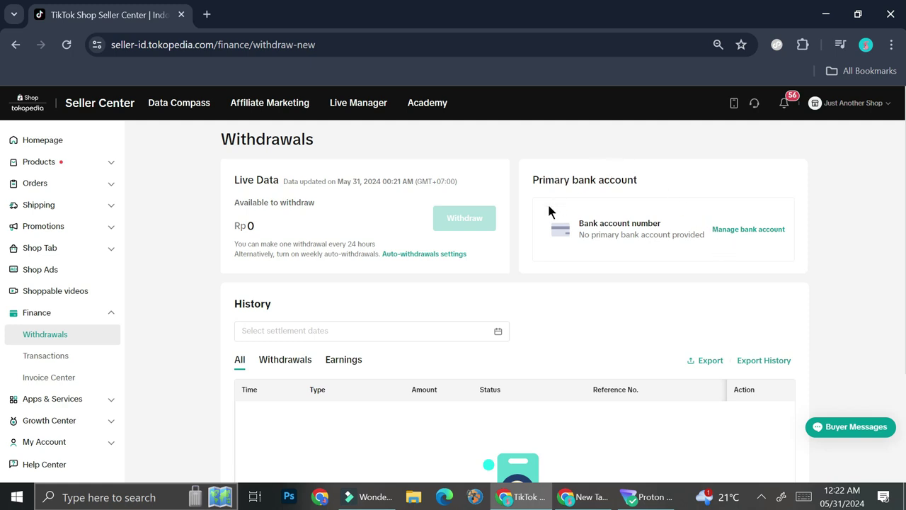
# Open the bank account management settings and review the settlement account and auto-withdrawal options
pyautogui.click(747, 230)
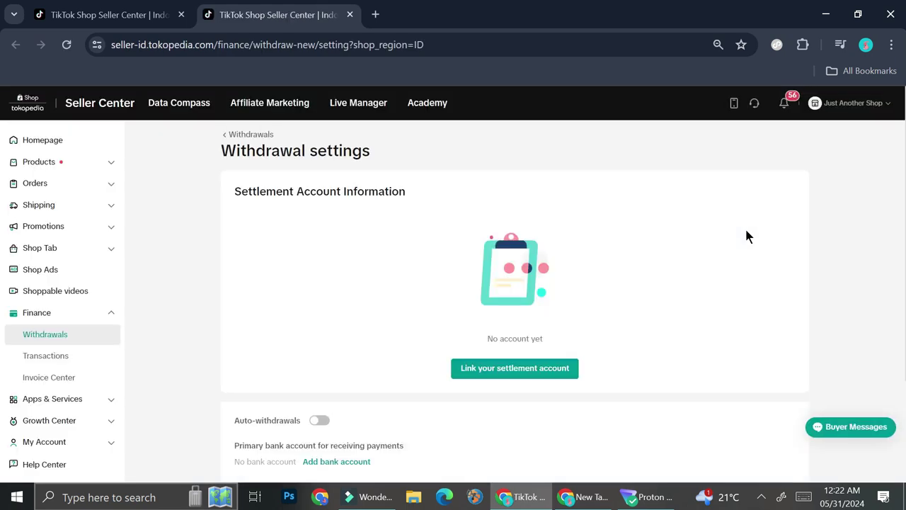
pyautogui.scroll(-1, 562, 303)
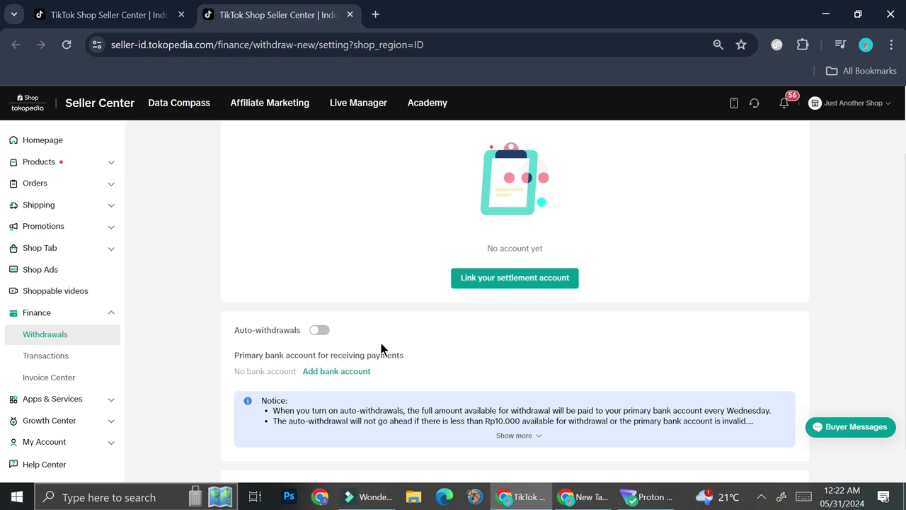
pyautogui.scroll(1, 380, 348)
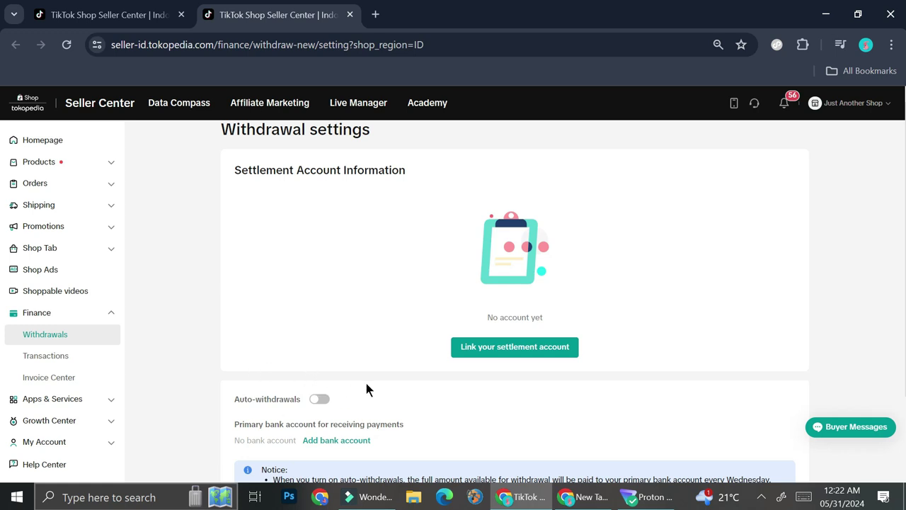
pyautogui.scroll(1, 366, 383)
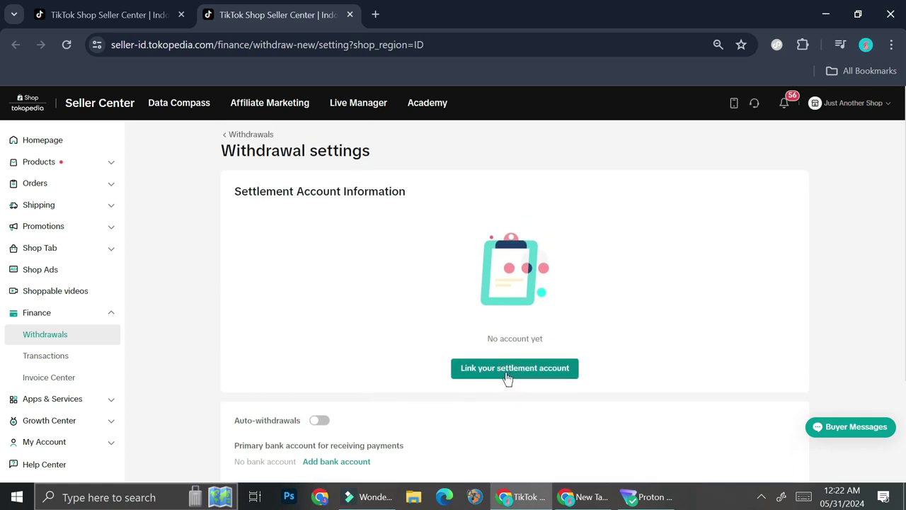
# Start linking a settlement account, verify the phone with the sent code, and set a 6-digit payment password
pyautogui.click(528, 370)
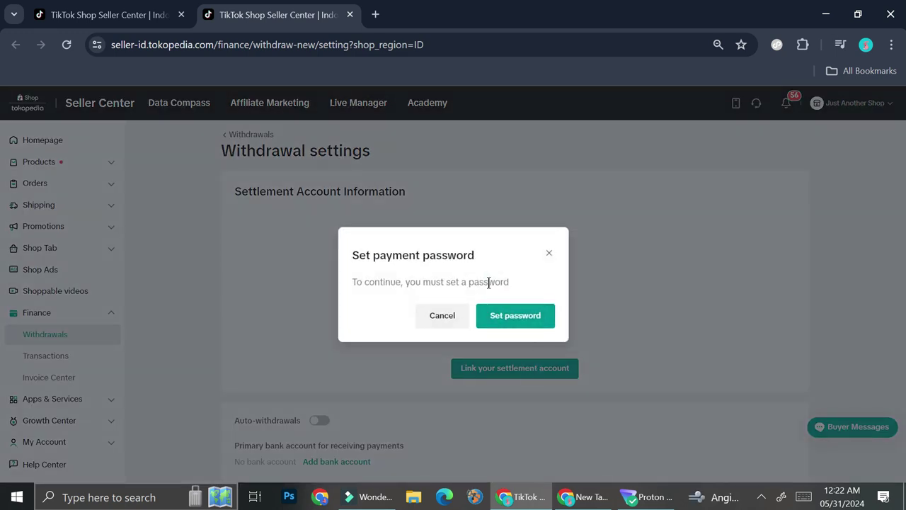
pyautogui.click(516, 315)
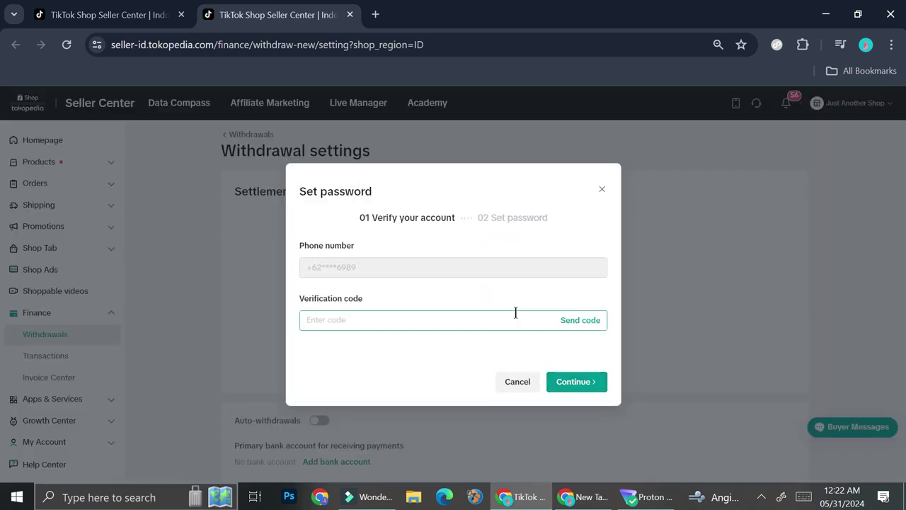
pyautogui.click(586, 320)
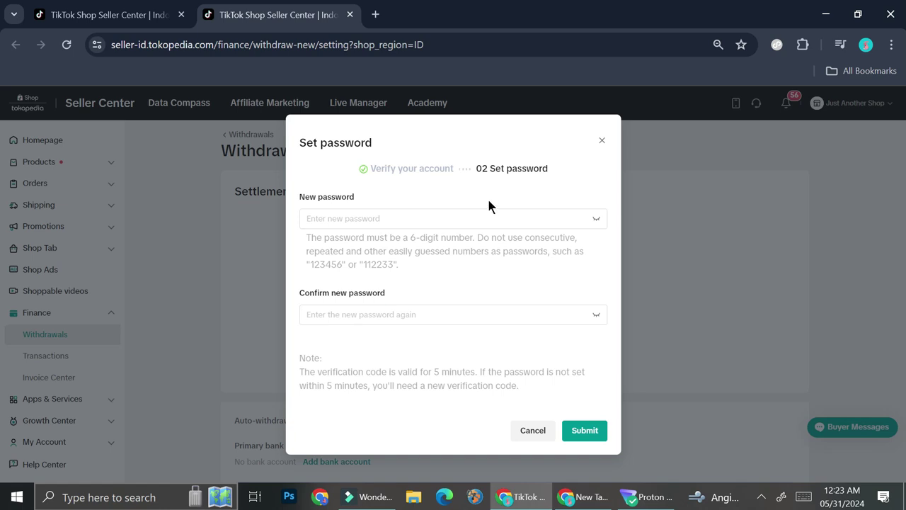
pyautogui.click(480, 218)
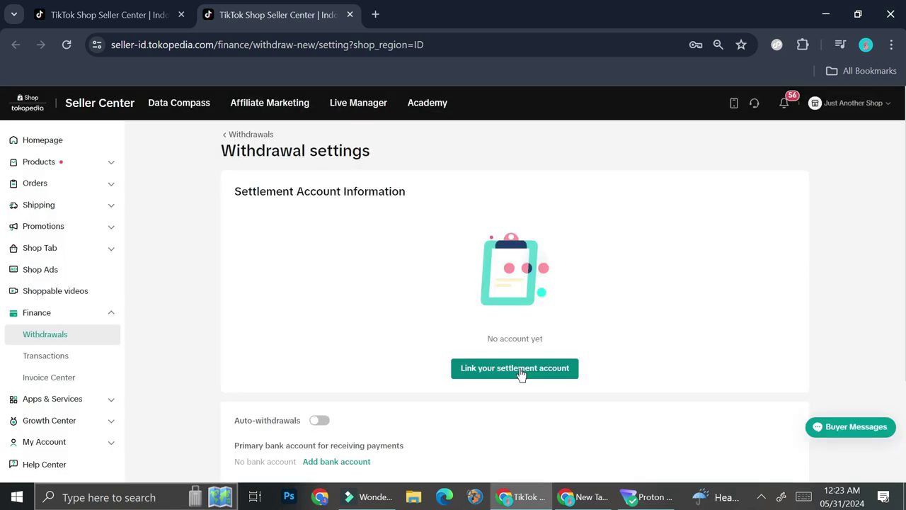
# Link a settlement account using Bank transfer as the payout method, with the bank name, account number and email
pyautogui.click(520, 374)
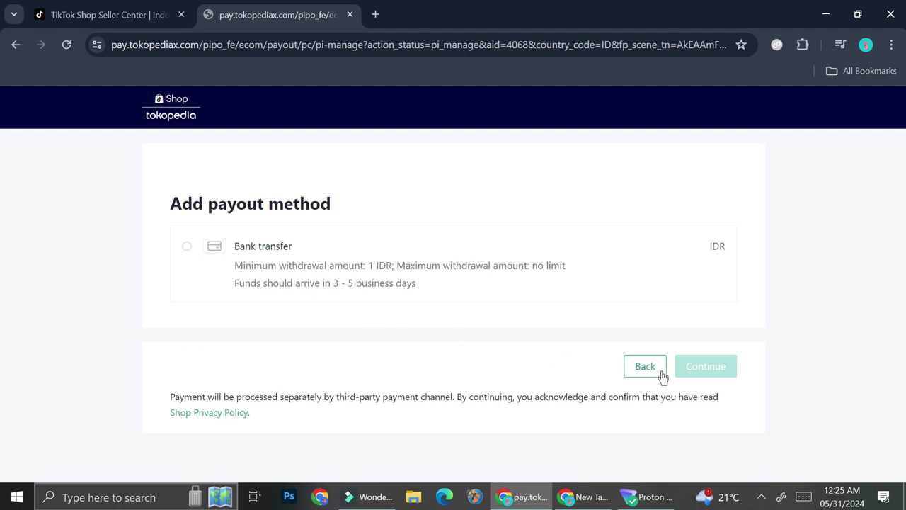
pyautogui.click(672, 275)
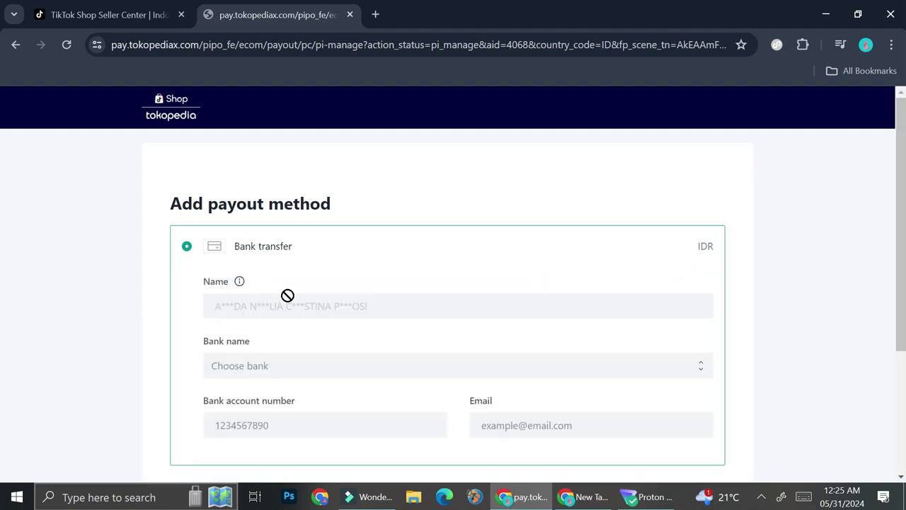
pyautogui.scroll(-2, 307, 305)
pyautogui.scroll(-1, 308, 306)
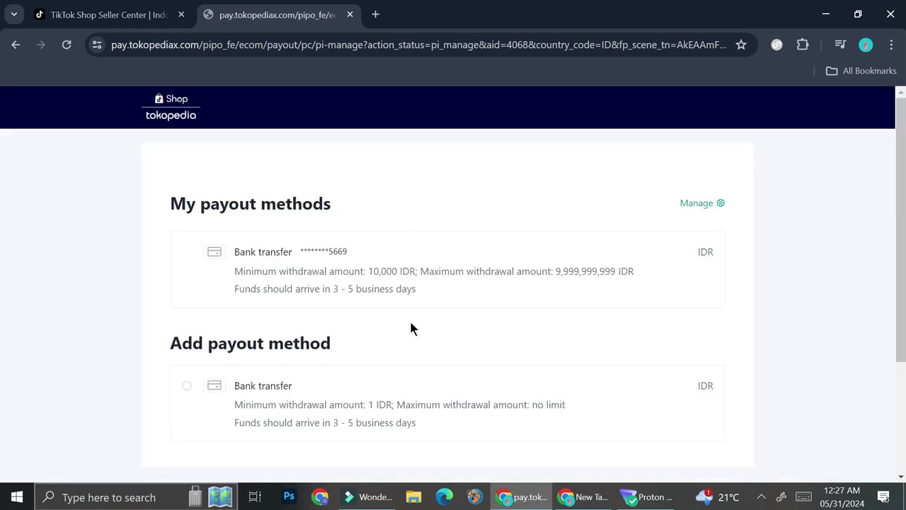
pyautogui.scroll(-3, 412, 328)
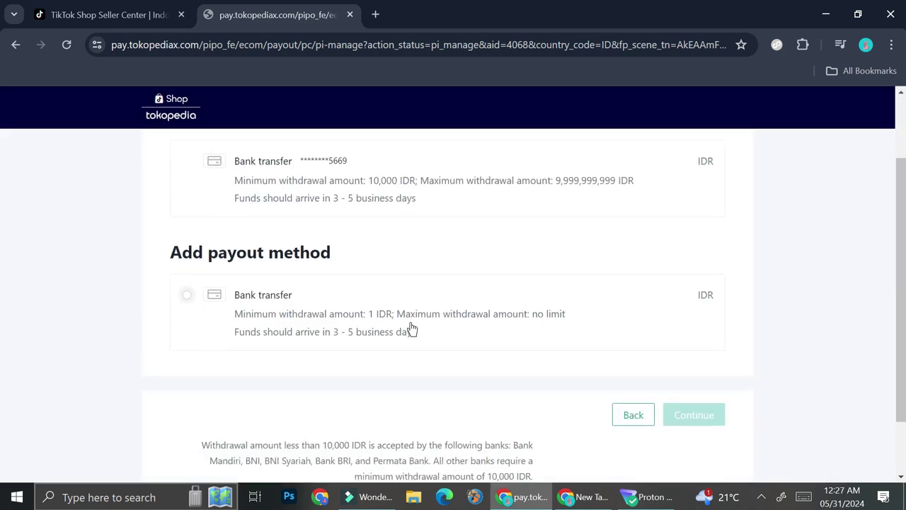
pyautogui.scroll(3, 412, 327)
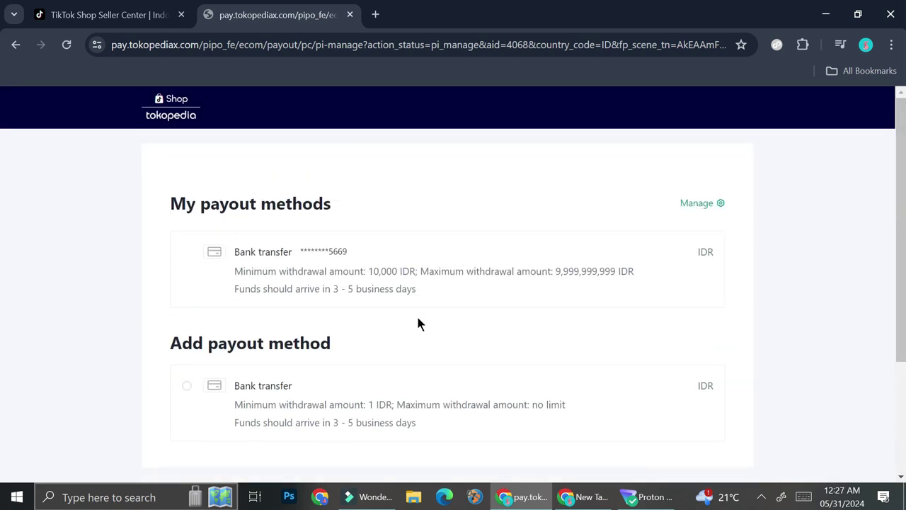
# Return to the Withdrawals page, refresh it, and check the primary bank account, withdrawal options and history
pyautogui.click(99, 11)
pyautogui.click(68, 45)
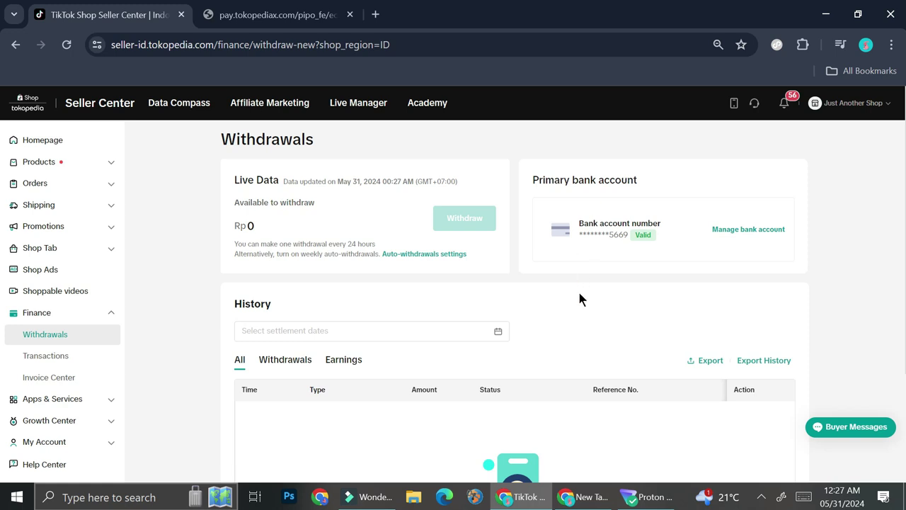
pyautogui.scroll(-2, 581, 291)
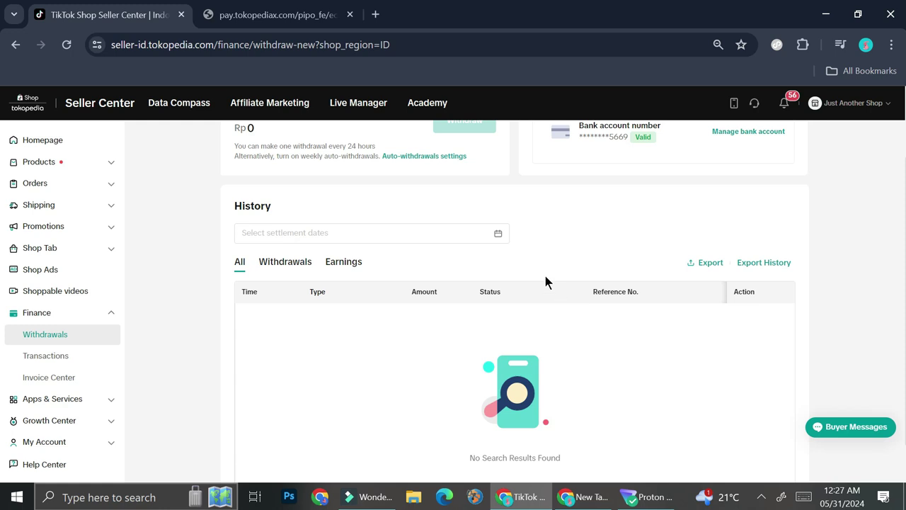
pyautogui.scroll(-1, 460, 331)
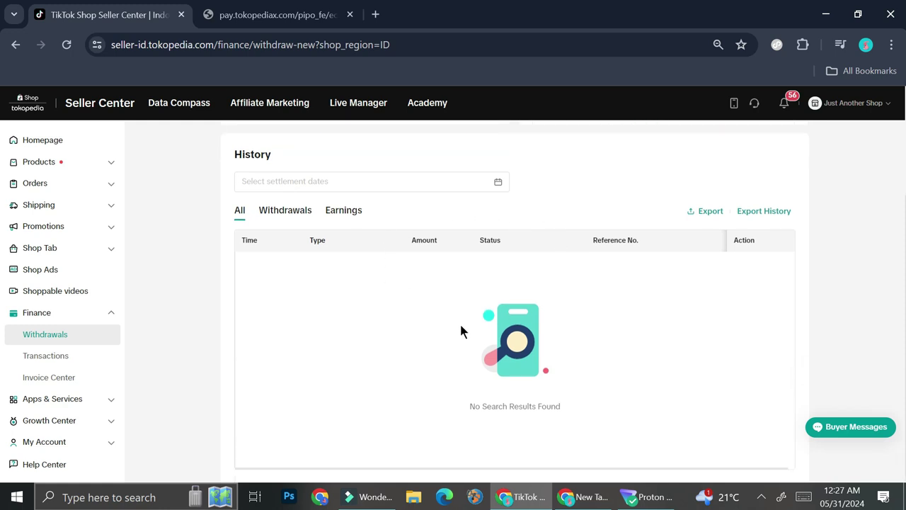
pyautogui.scroll(3, 502, 205)
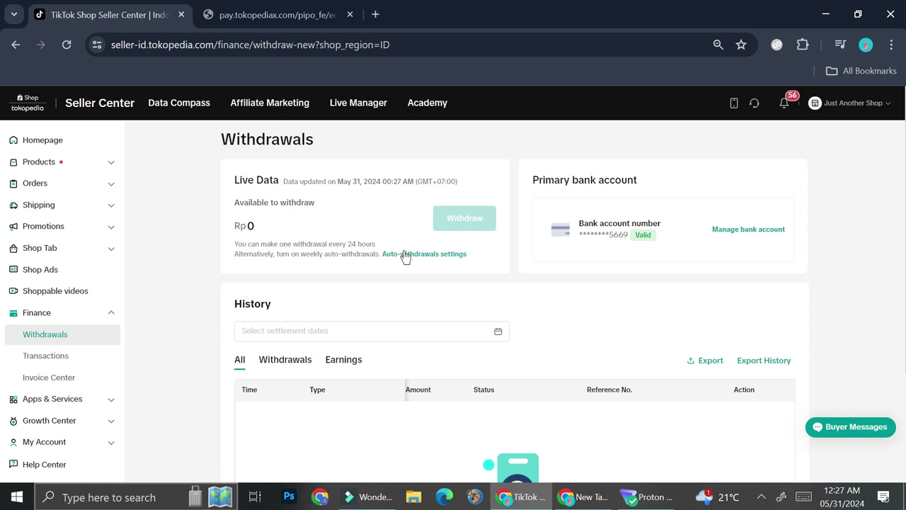
pyautogui.scroll(-1, 405, 256)
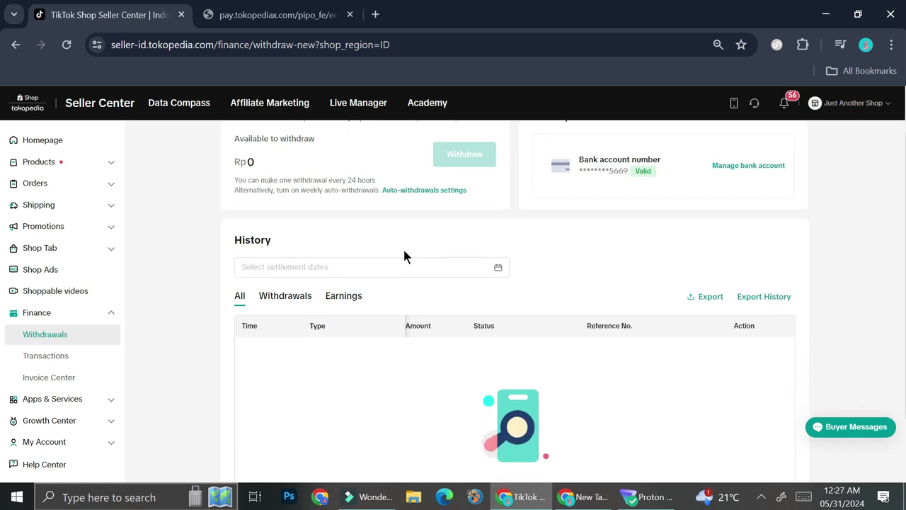